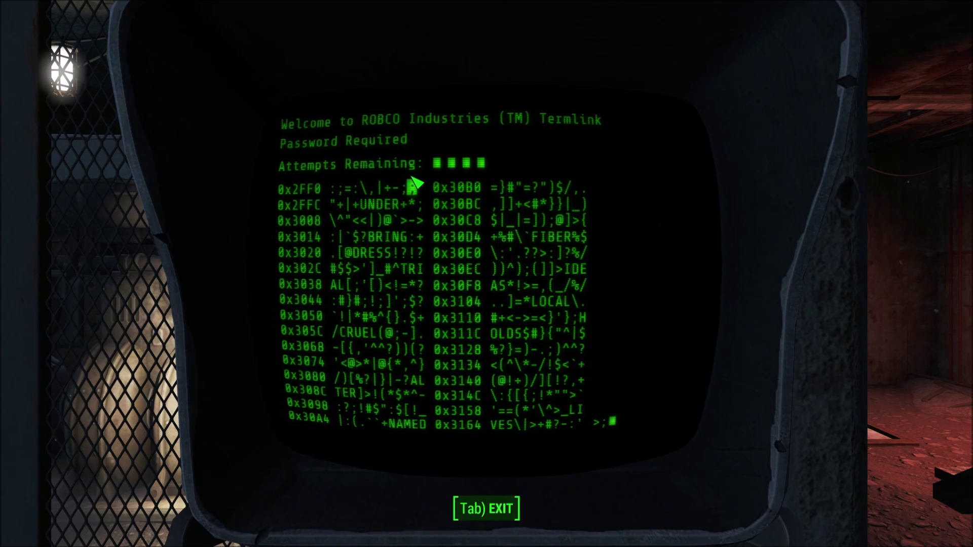
# Step: Submit UNDER as the password guess, which is rejected with likeness 0
pyautogui.click(380, 204)
# Step: Re-enter the terminal for a fresh word list, then guess MASKS (likeness 2) and LAWNS
pyautogui.press('Tab')
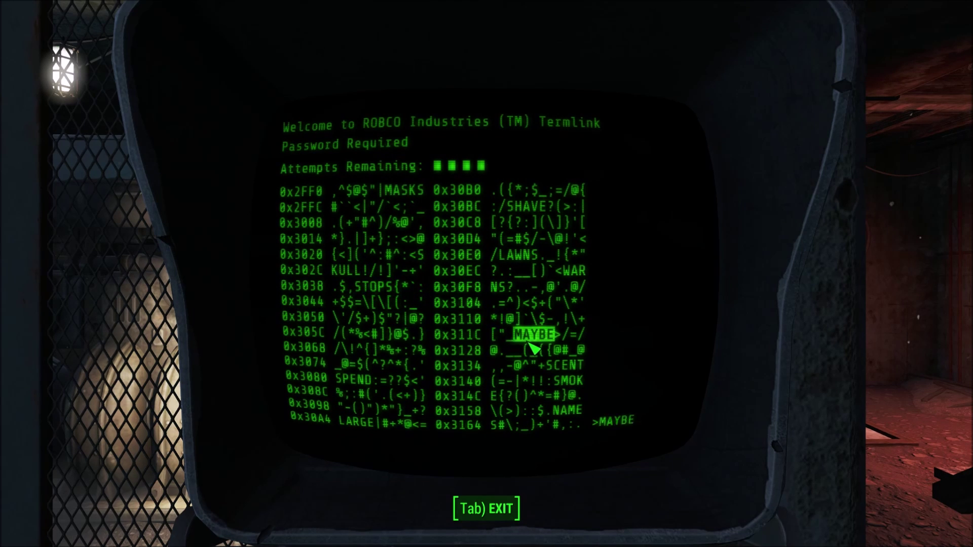
pyautogui.click(404, 190)
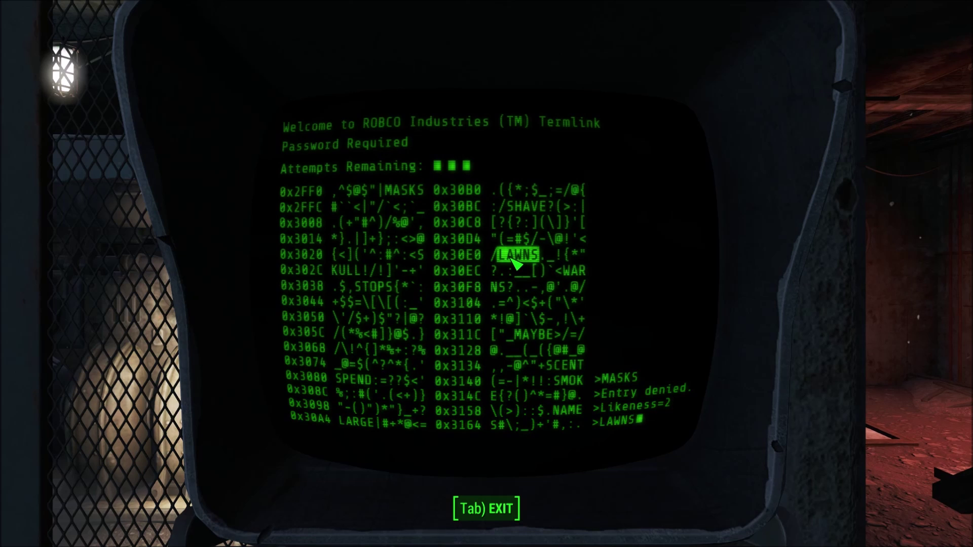
pyautogui.click(516, 256)
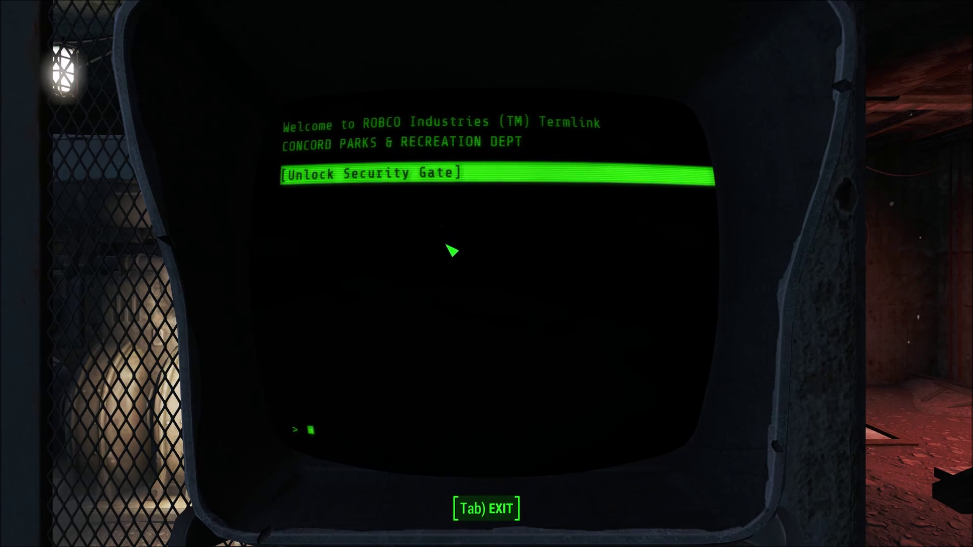
# Step: Load the most recent save from the pause menu and re-activate the locked terminal
pyautogui.press('Escape')
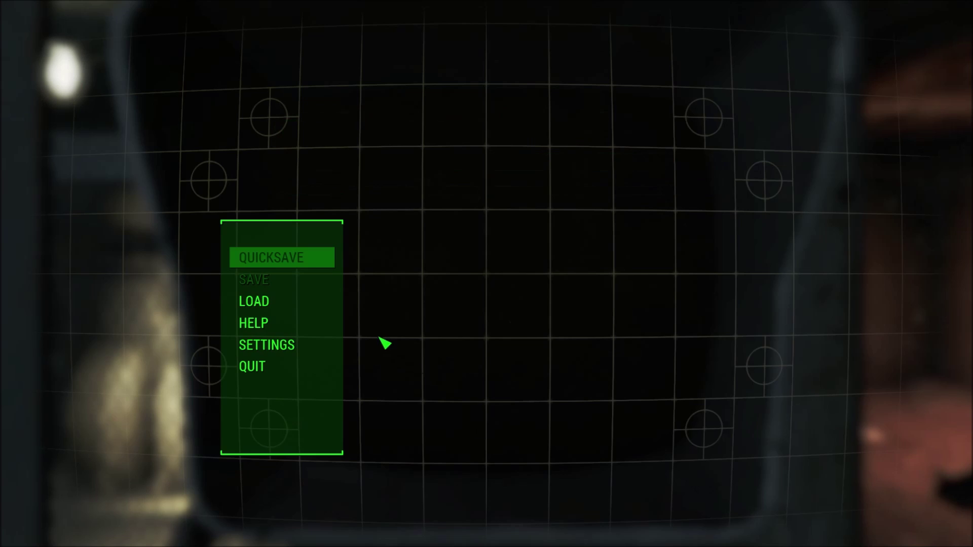
pyautogui.click(285, 302)
pyautogui.click(419, 376)
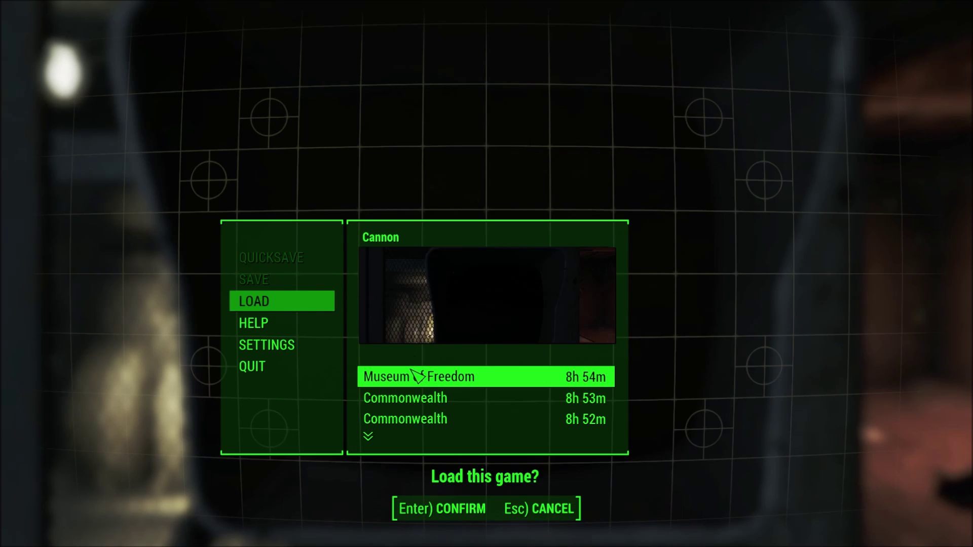
pyautogui.press('Return')
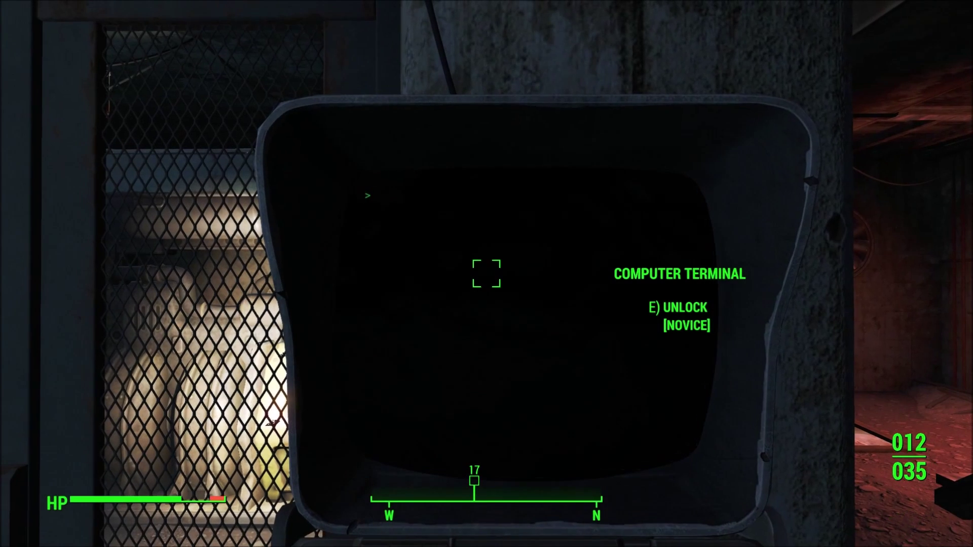
pyautogui.press('e')
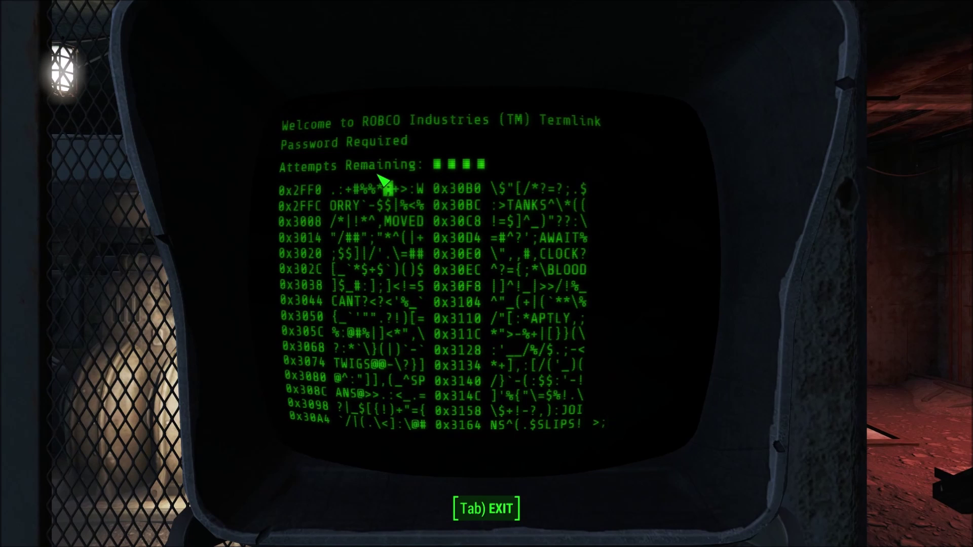
# Step: Submit WORRY as the password guess, which is rejected with likeness 0
pyautogui.click(342, 206)
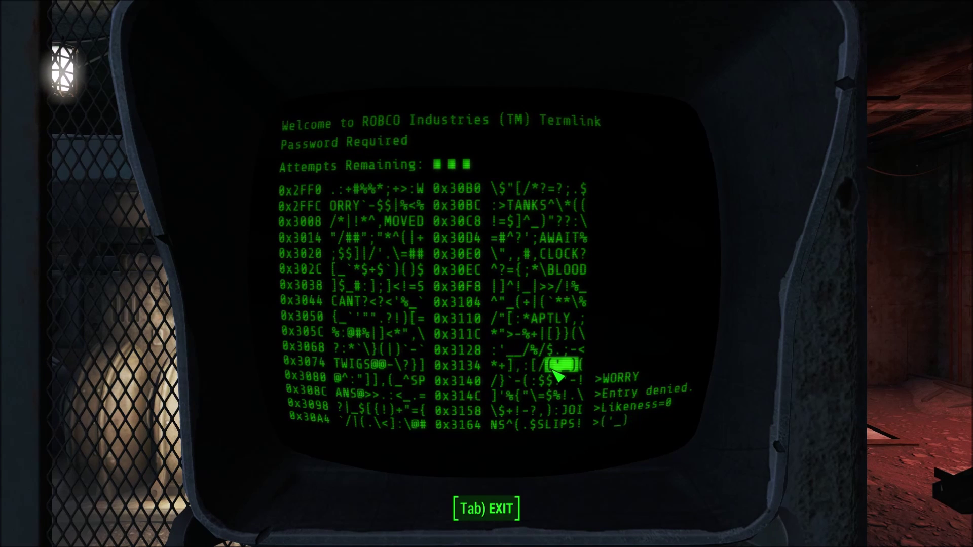
# Step: Use the ('_), () and (|) bracket pairs to remove CLOCK and TWIGS and restore four attempts
pyautogui.click(559, 375)
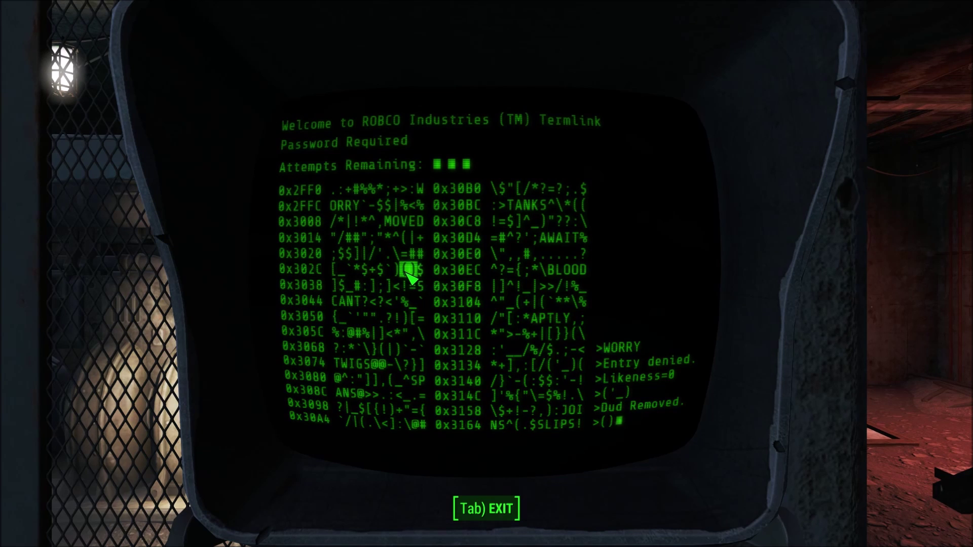
pyautogui.click(412, 275)
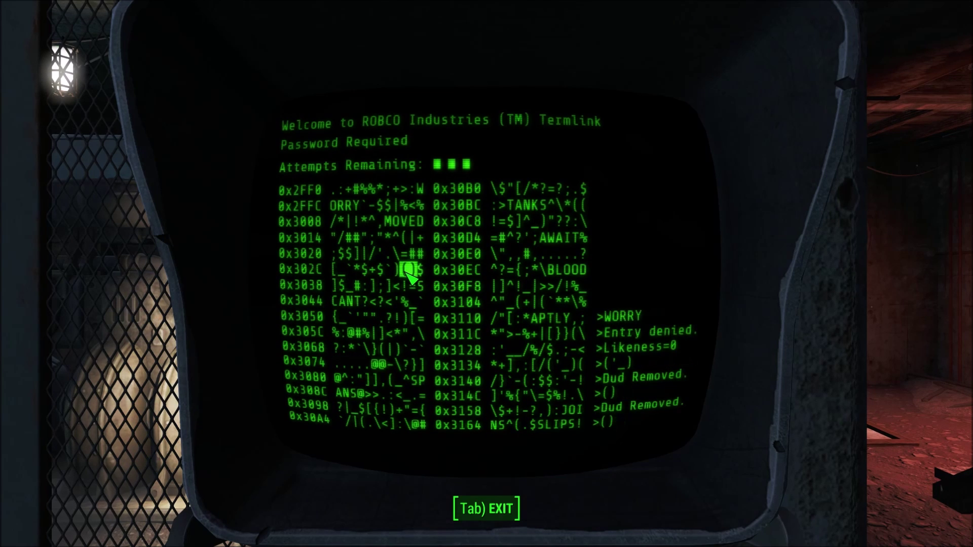
pyautogui.click(388, 352)
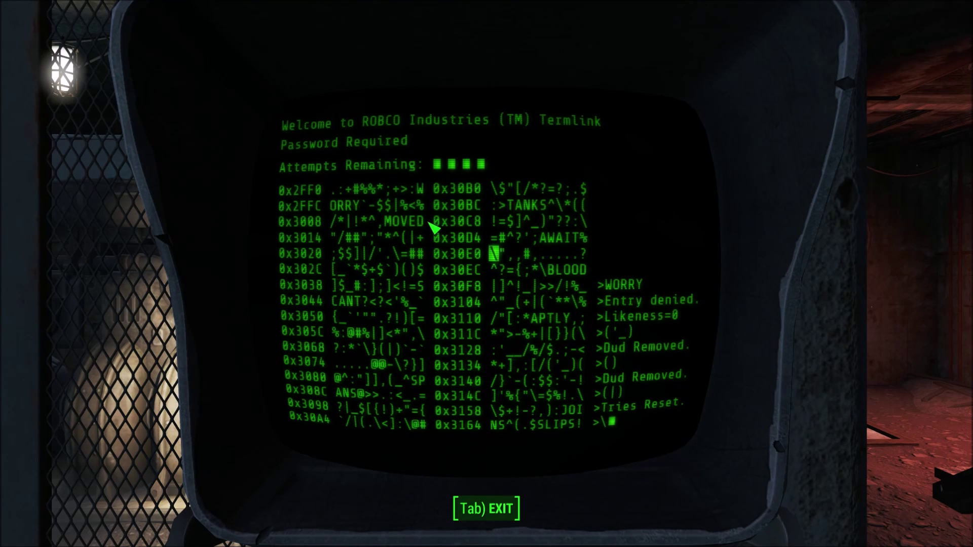
# Step: Guess MOVED, enter the accepted password to reach Unlock Security Gate, then exit the terminal
pyautogui.click(411, 222)
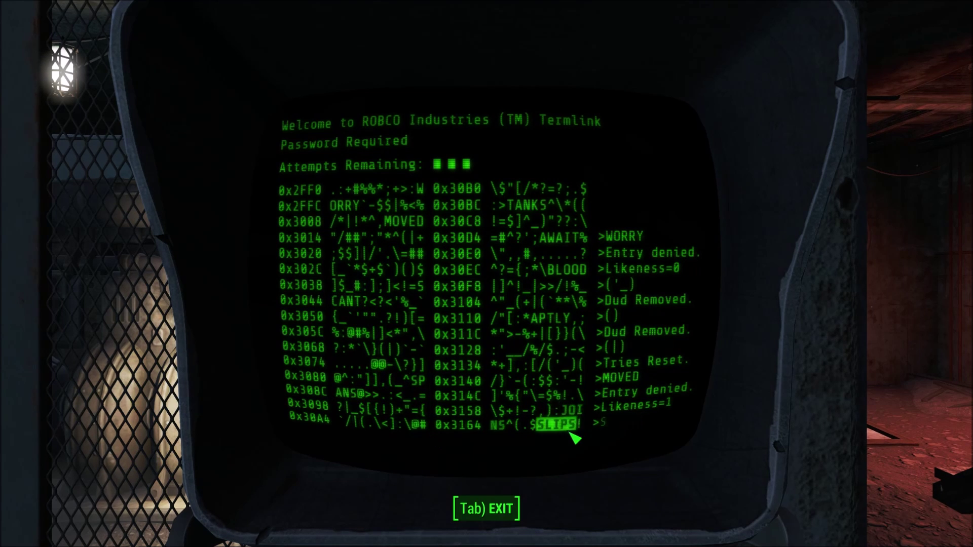
pyautogui.click(571, 271)
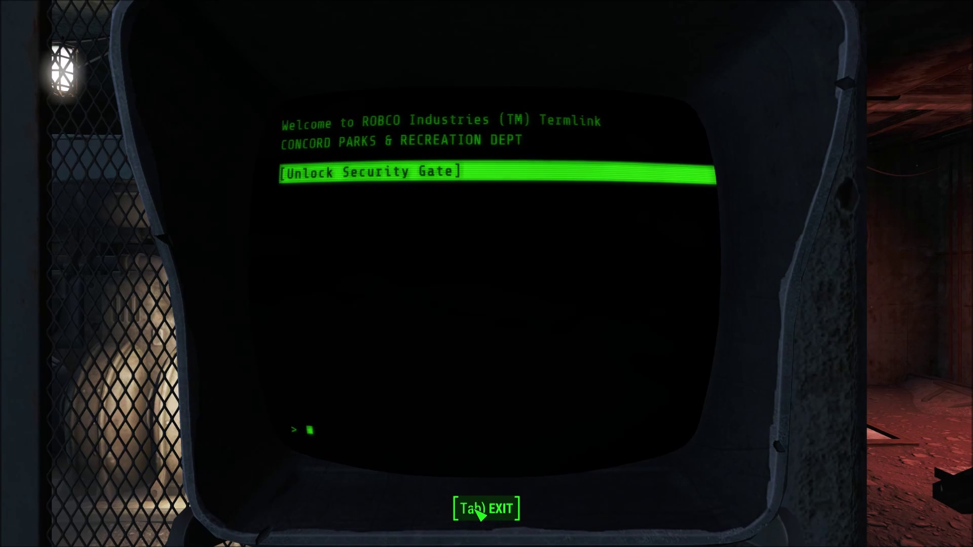
pyautogui.press('Tab')
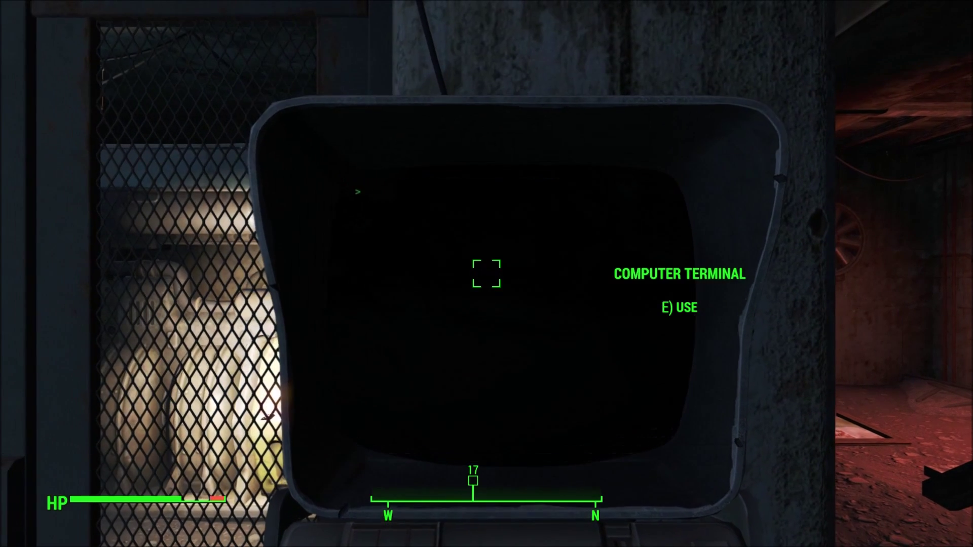
pyautogui.press('w')
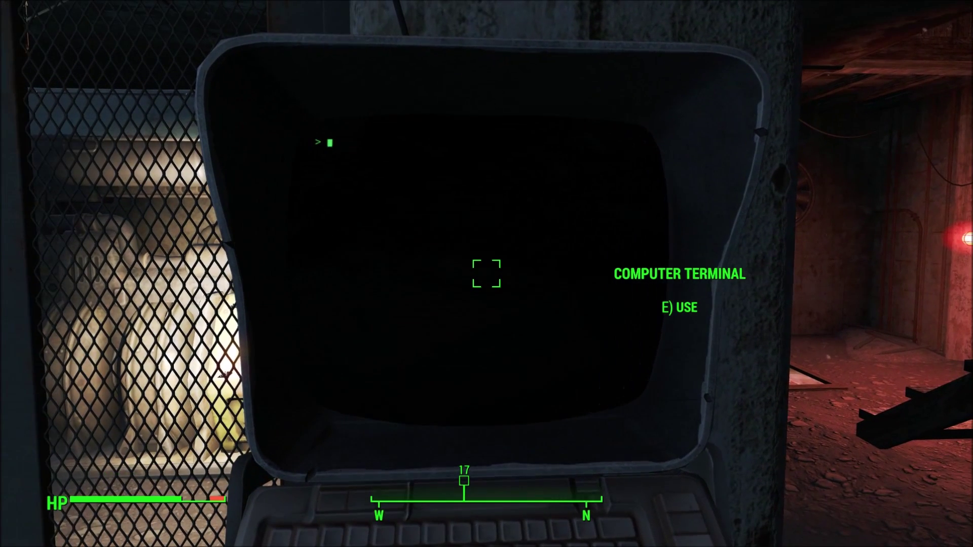